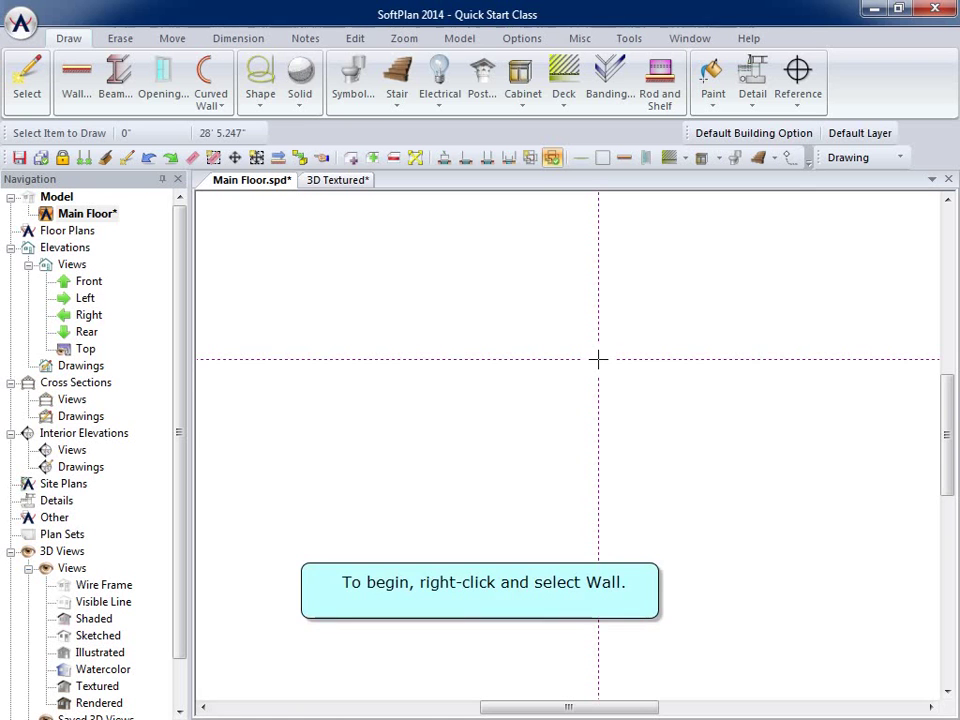
Start a new wall from the plan's quick menu and select the 2x6/Brick wall type.
right_click(352, 217)
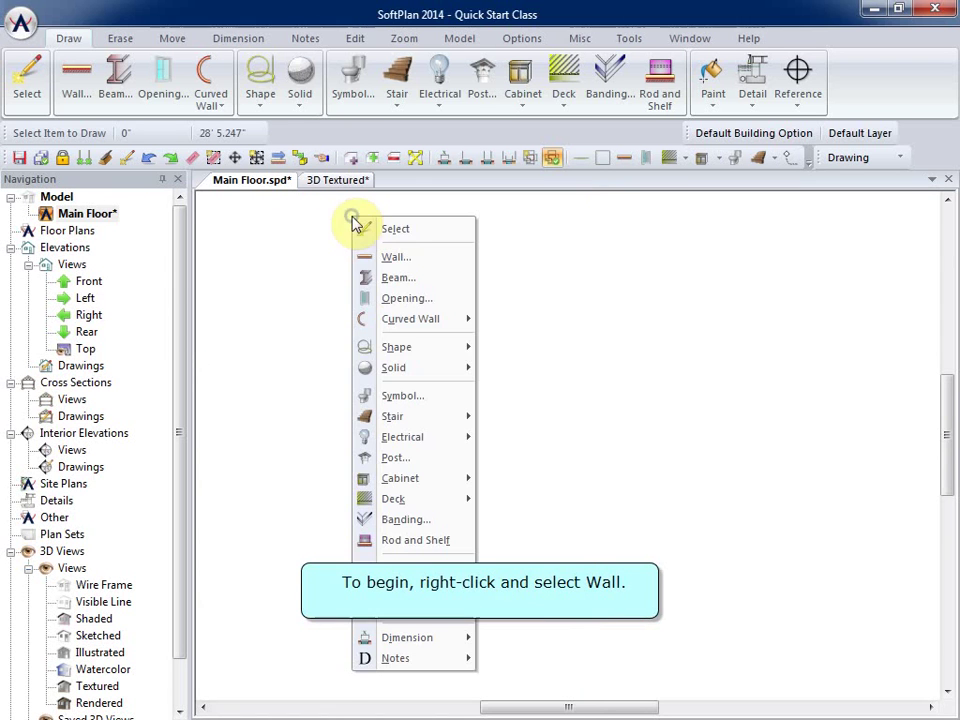
click(405, 258)
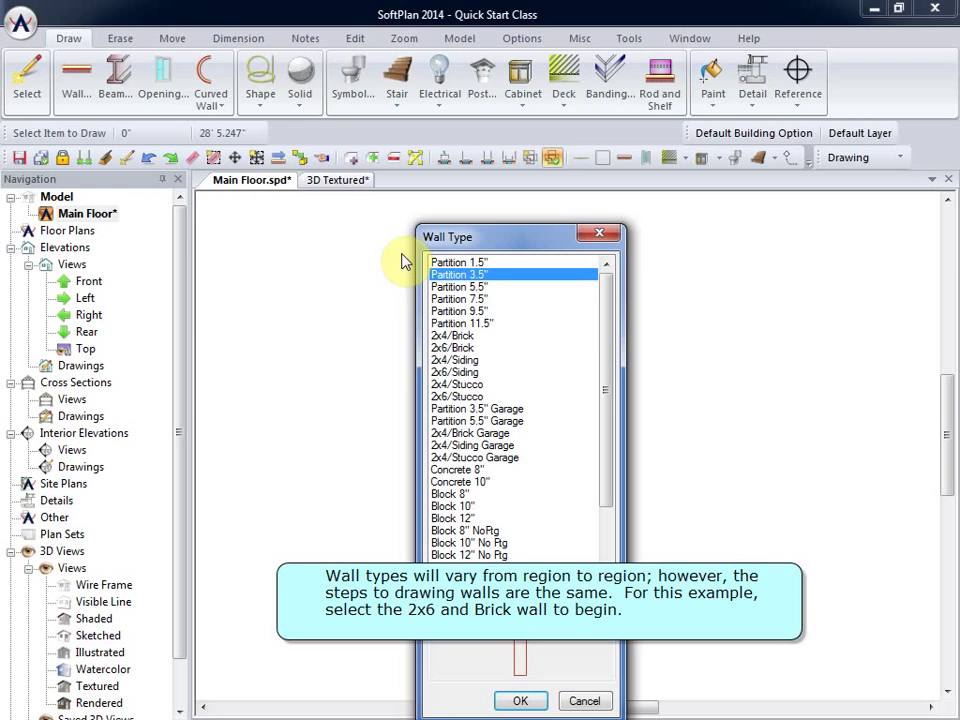
click(455, 348)
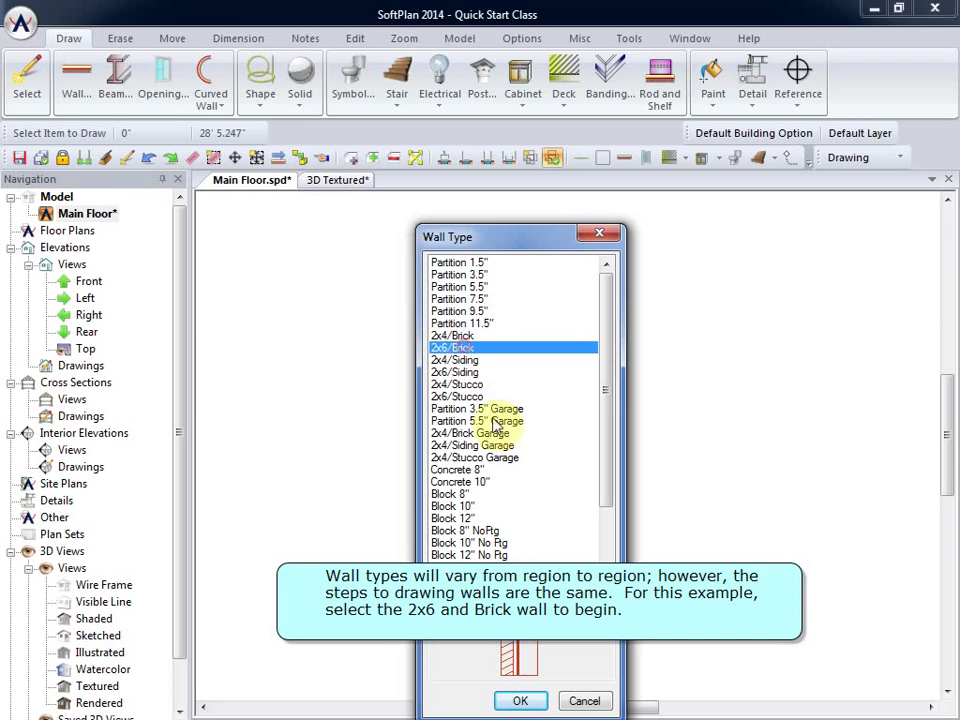
Draw the 30' horizontal 2x6/Brick wall across the top of the plan with its brick face upward.
click(520, 700)
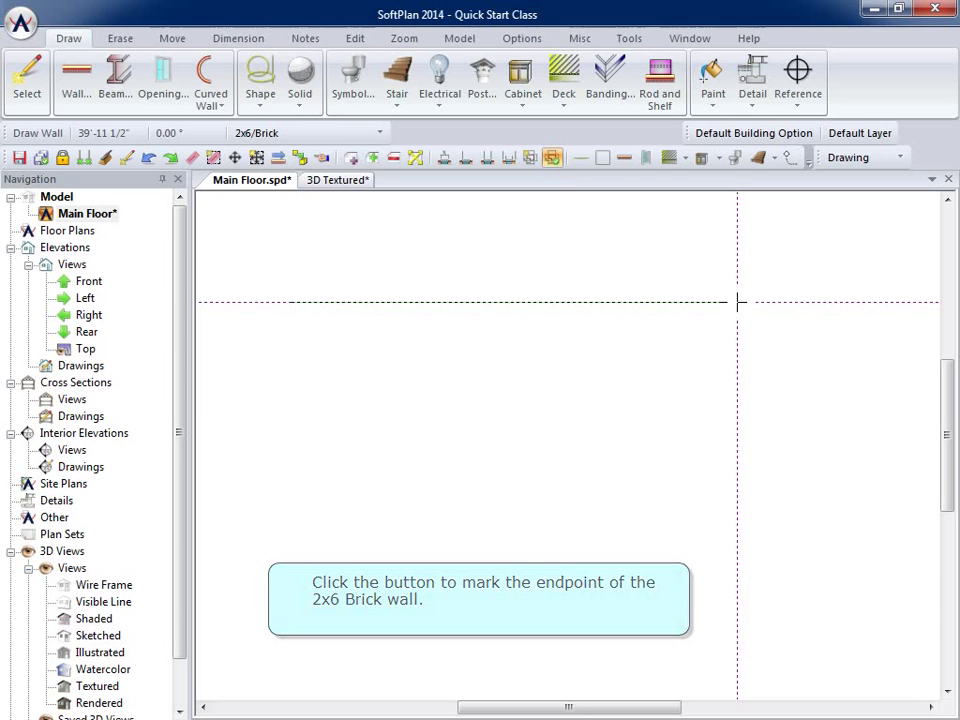
click(738, 301)
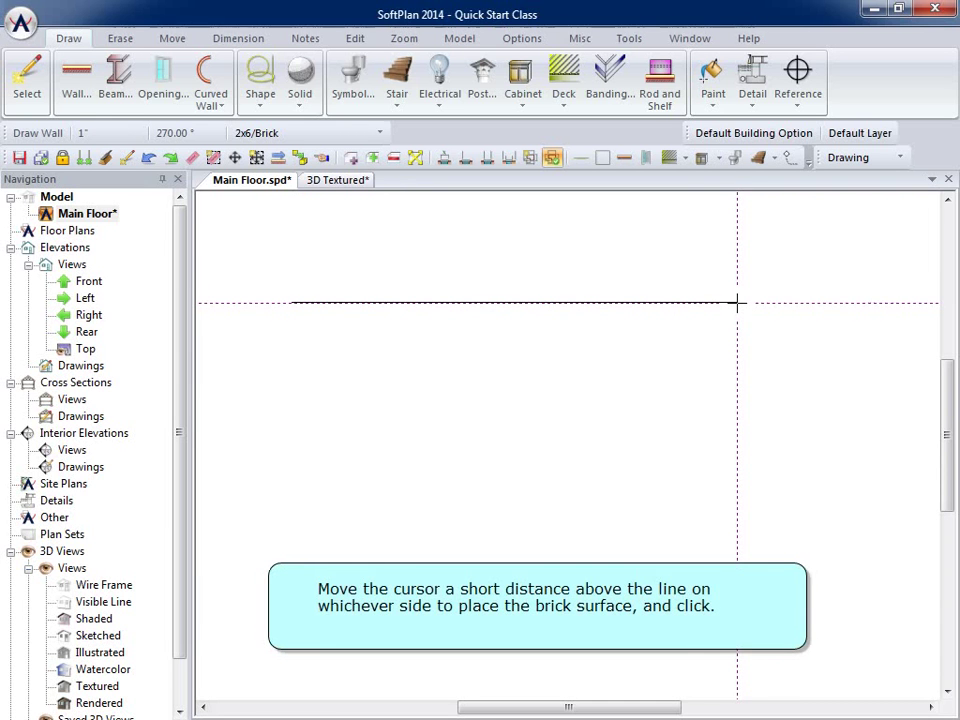
click(705, 274)
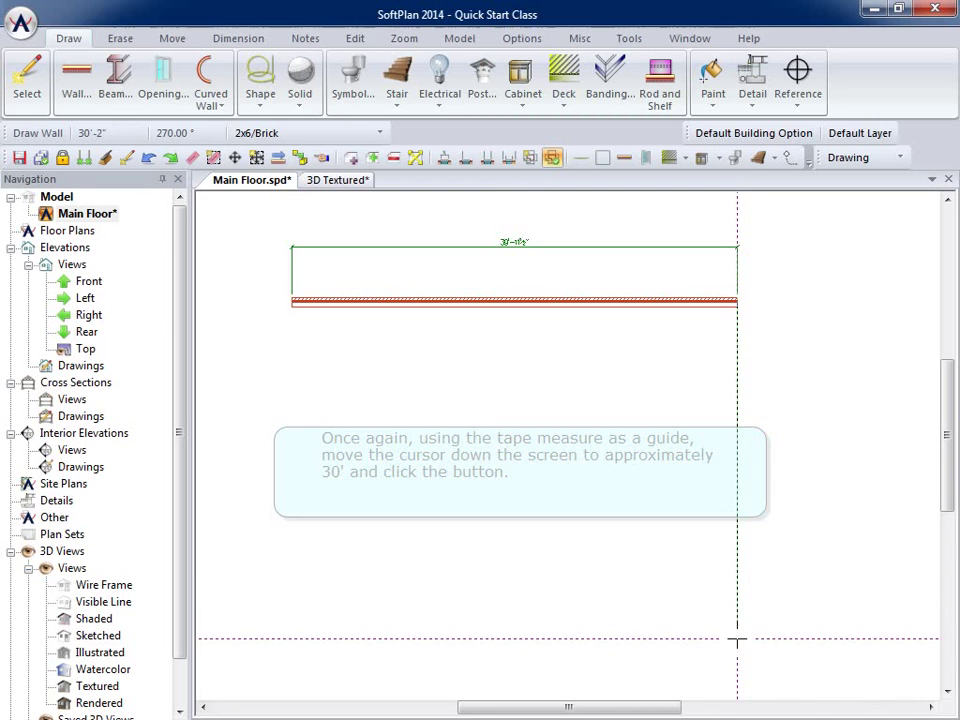
End the second wall 30'-7½" below the top wall's right corner, then centre both walls in view.
click(737, 640)
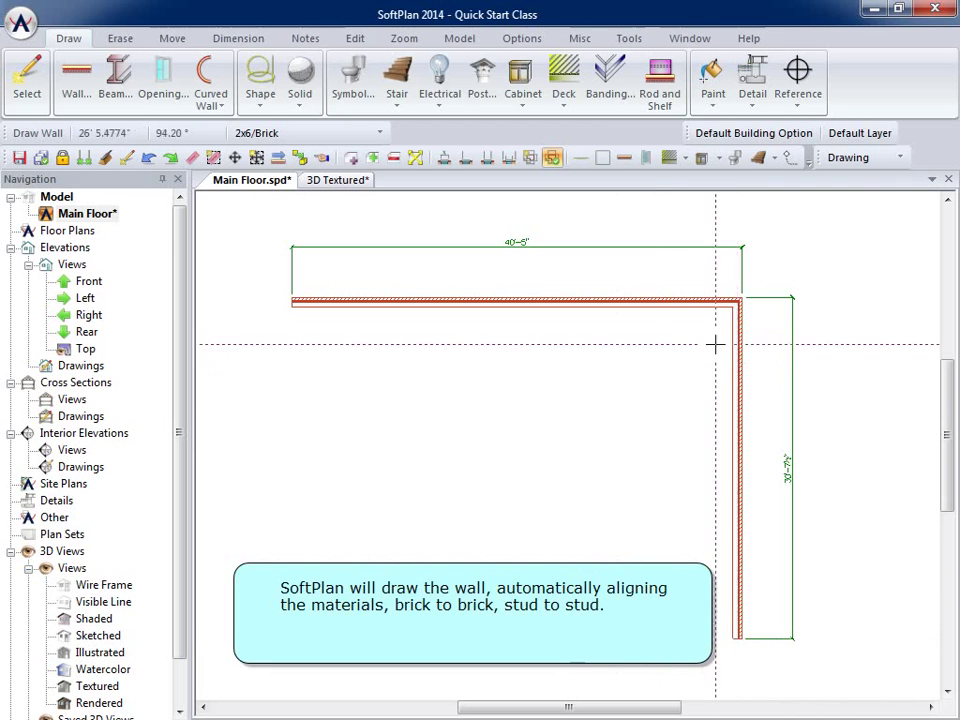
scroll(713, 343, up, 5)
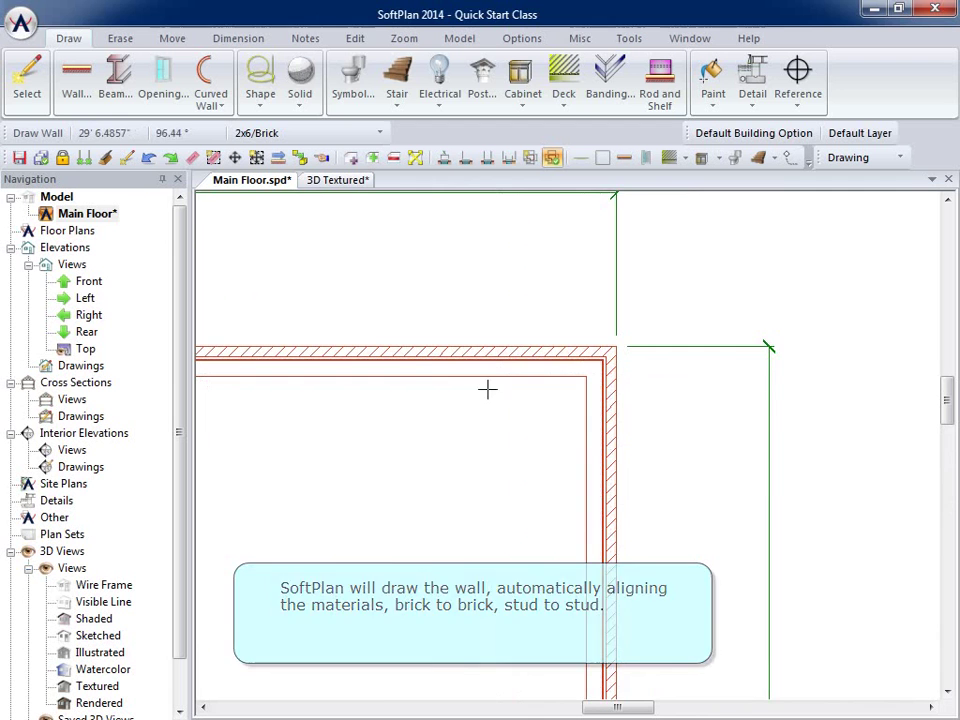
middle_drag(381, 581, 714, 422)
scroll(583, 471, down, 3)
scroll(735, 422, down, 2)
middle_drag(706, 471, 722, 450)
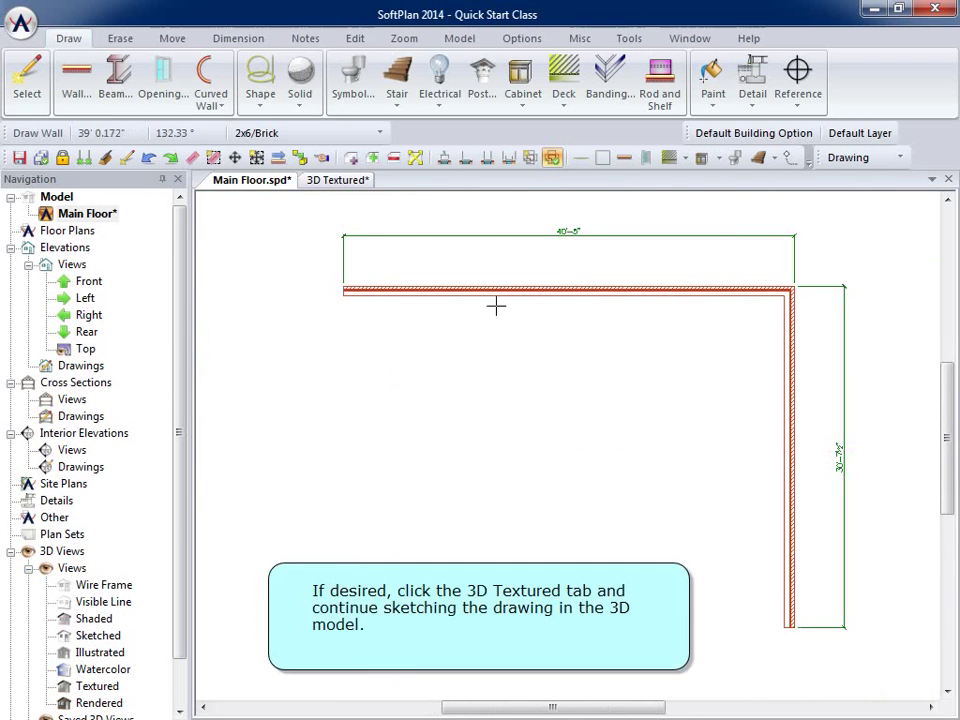
Switch to the 3D Textured model and lower the camera to an eye-level angle.
click(333, 181)
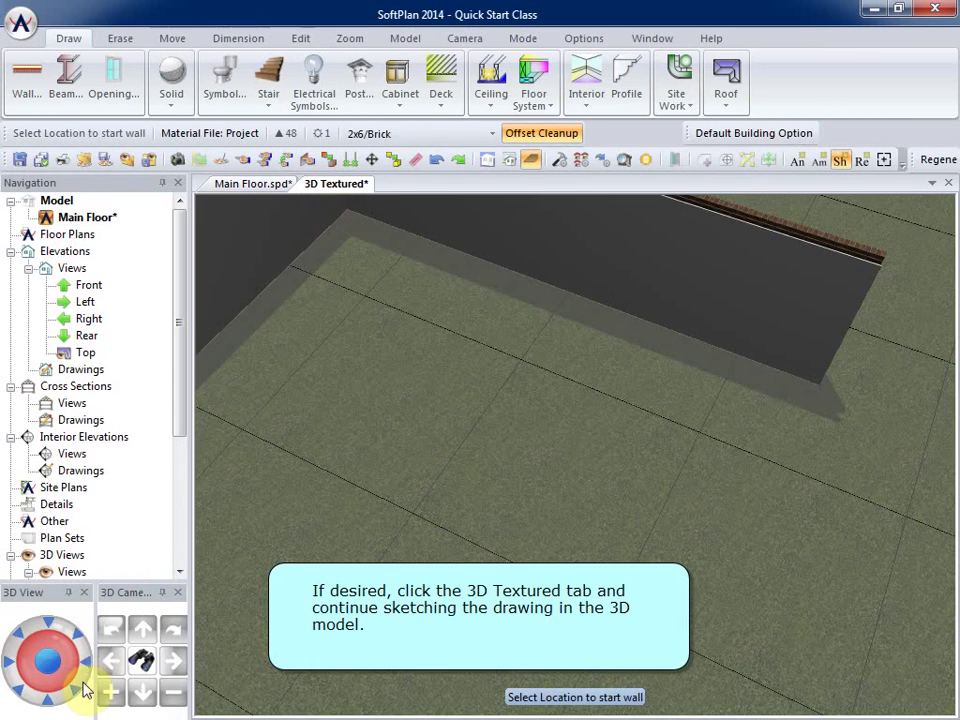
click(73, 690)
drag(73, 695, 589, 574)
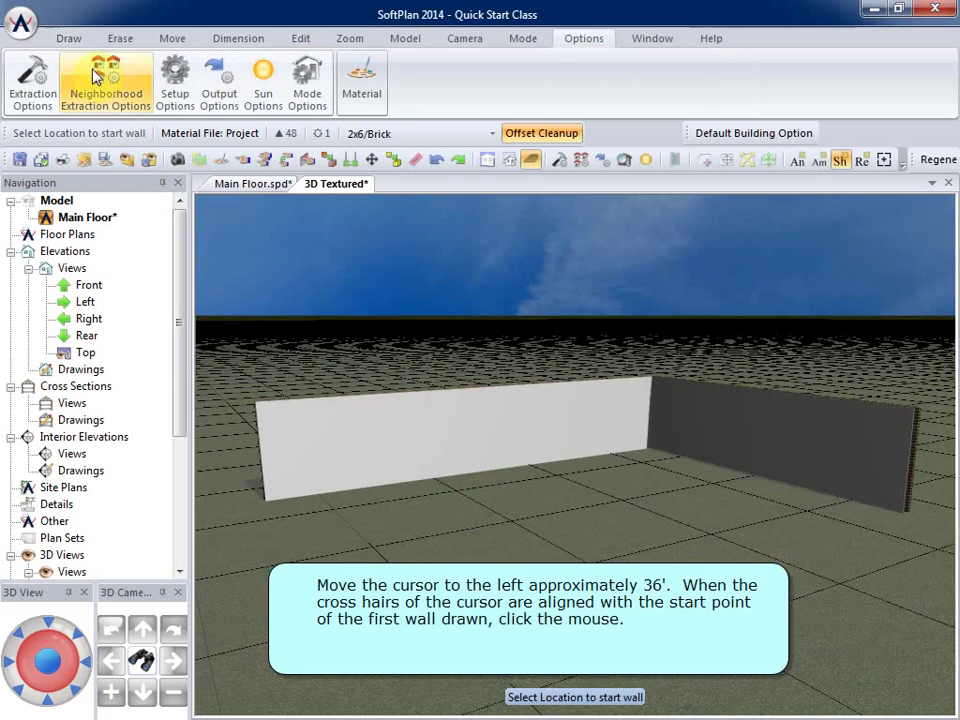
Draw the last two 2x6/Brick walls, about 39'-7" and back to the first wall's start, closing the rectangle.
click(68, 38)
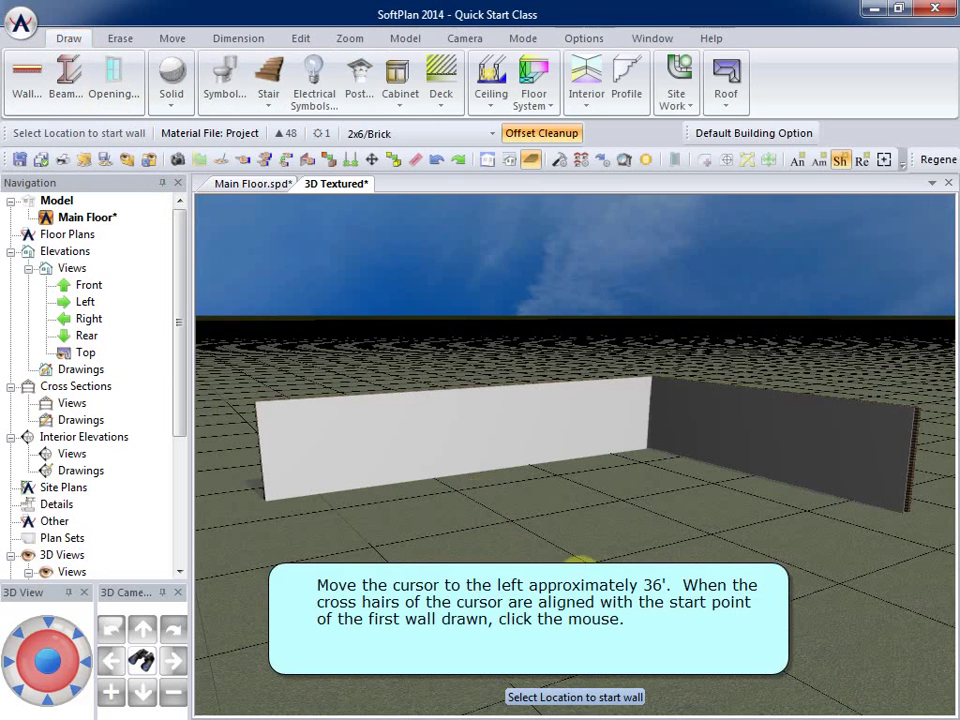
click(35, 100)
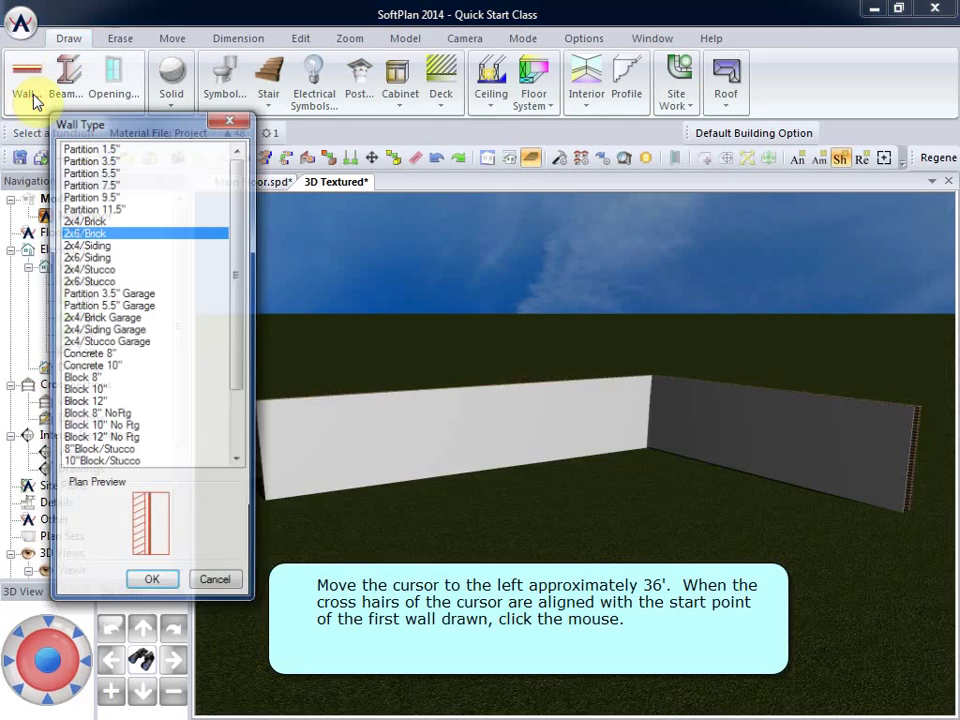
click(150, 583)
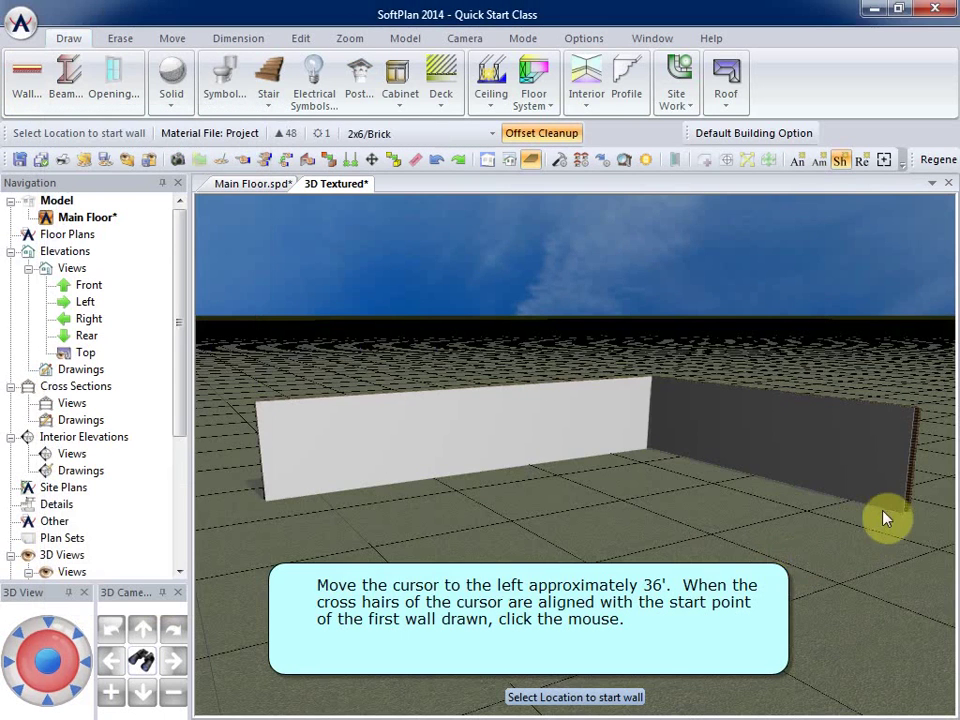
click(906, 516)
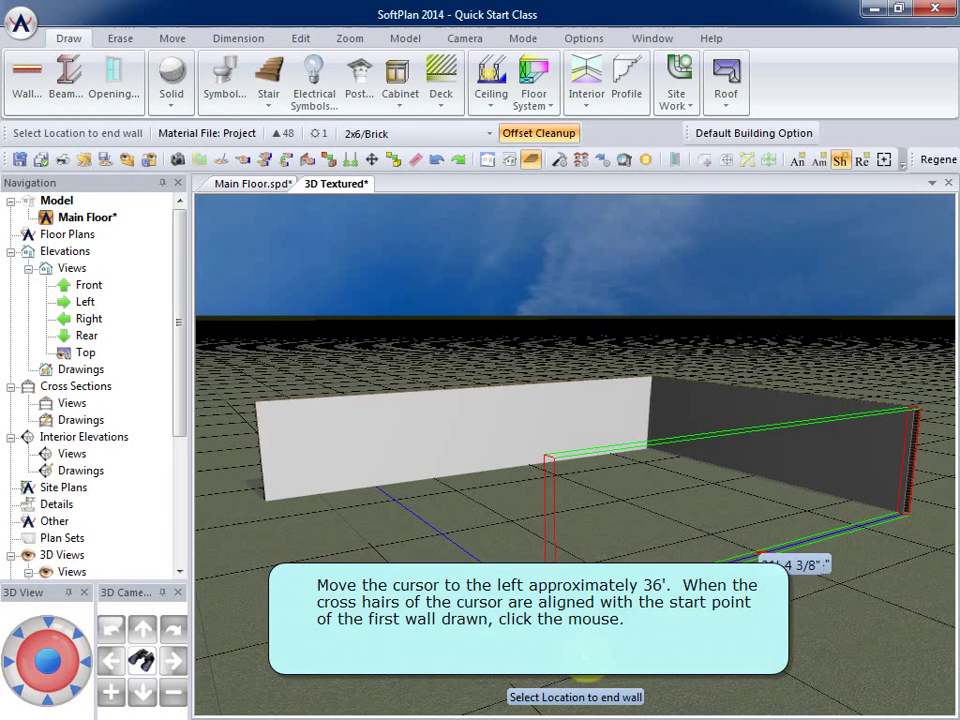
click(396, 696)
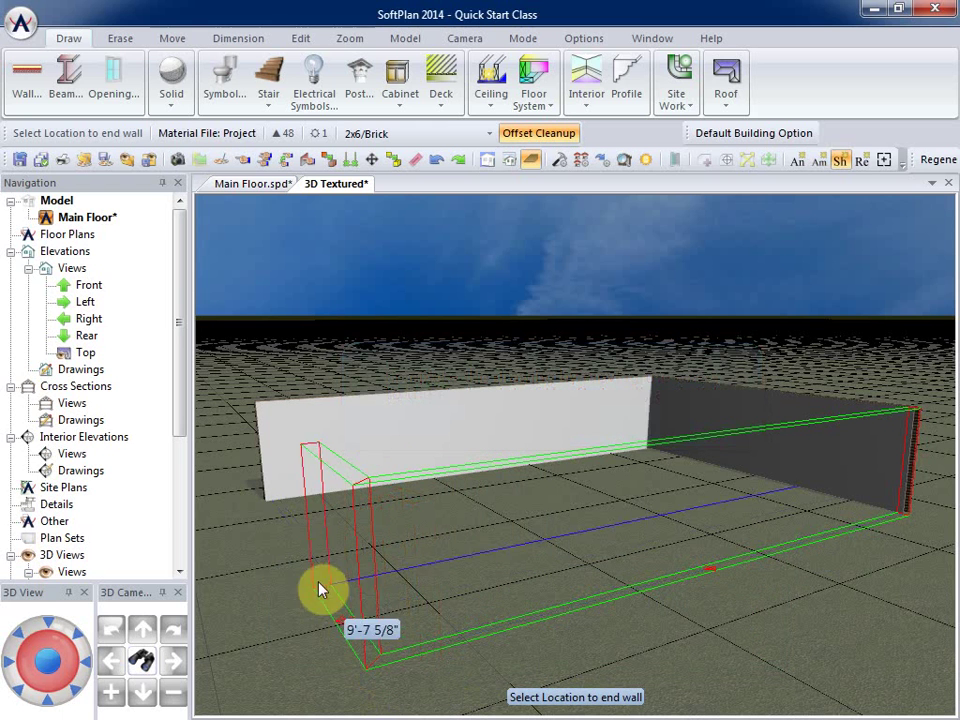
click(258, 510)
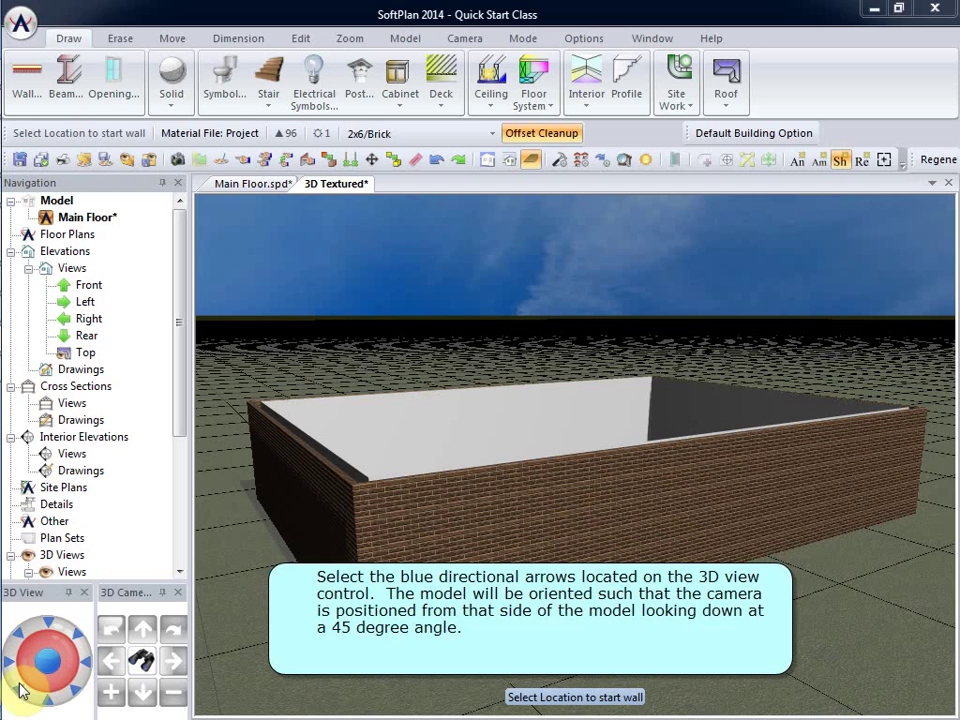
Swing the 3D camera around the enclosure to a straight front view, then tilt it lower.
click(19, 689)
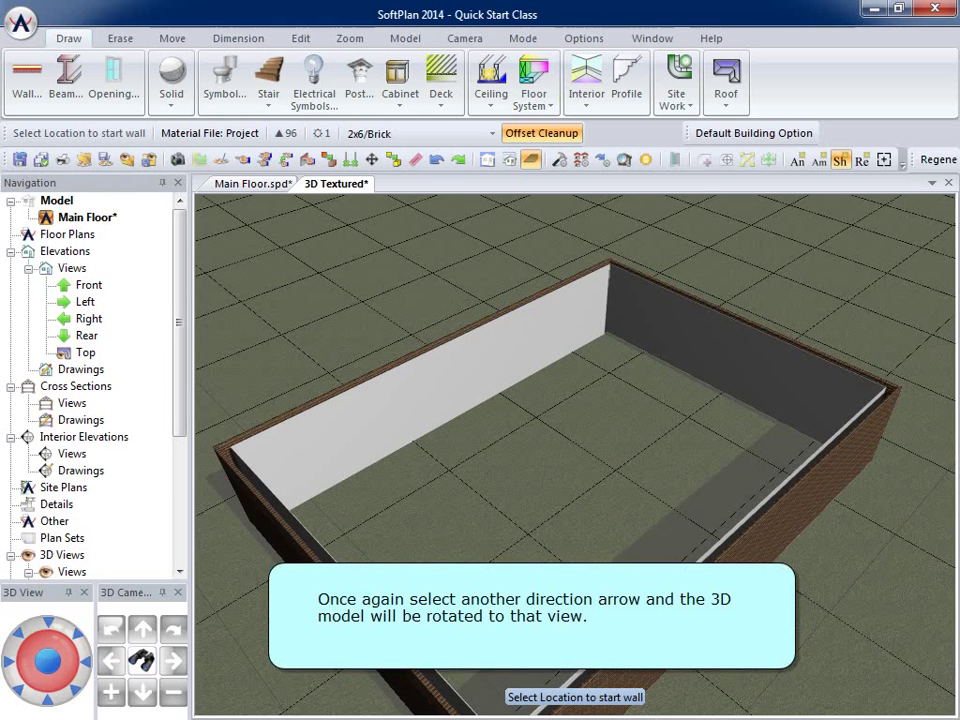
click(20, 640)
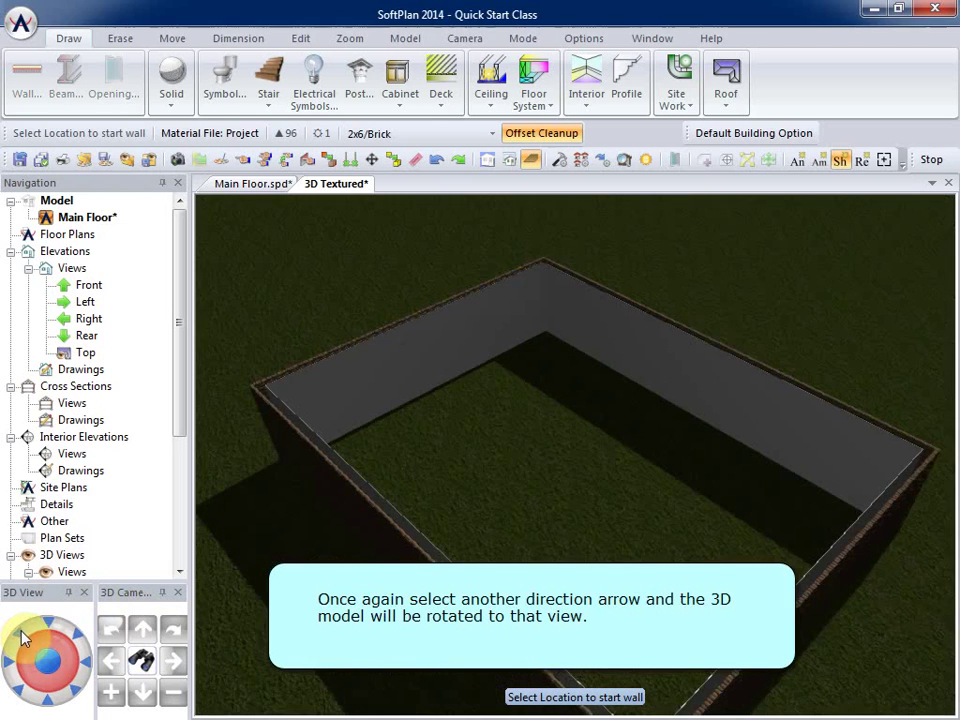
click(88, 664)
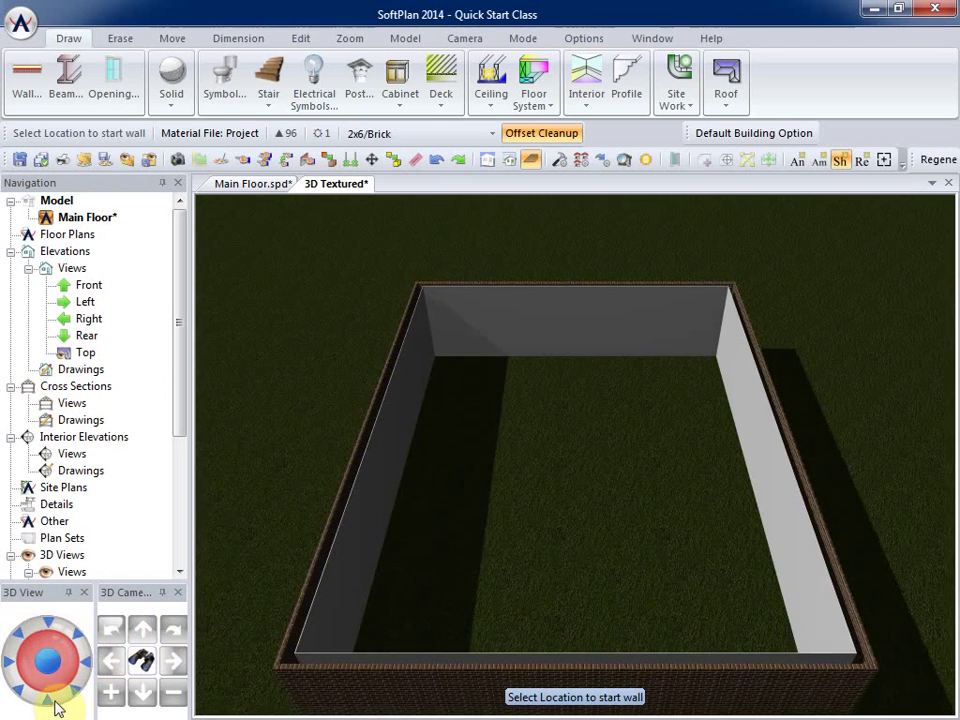
click(55, 704)
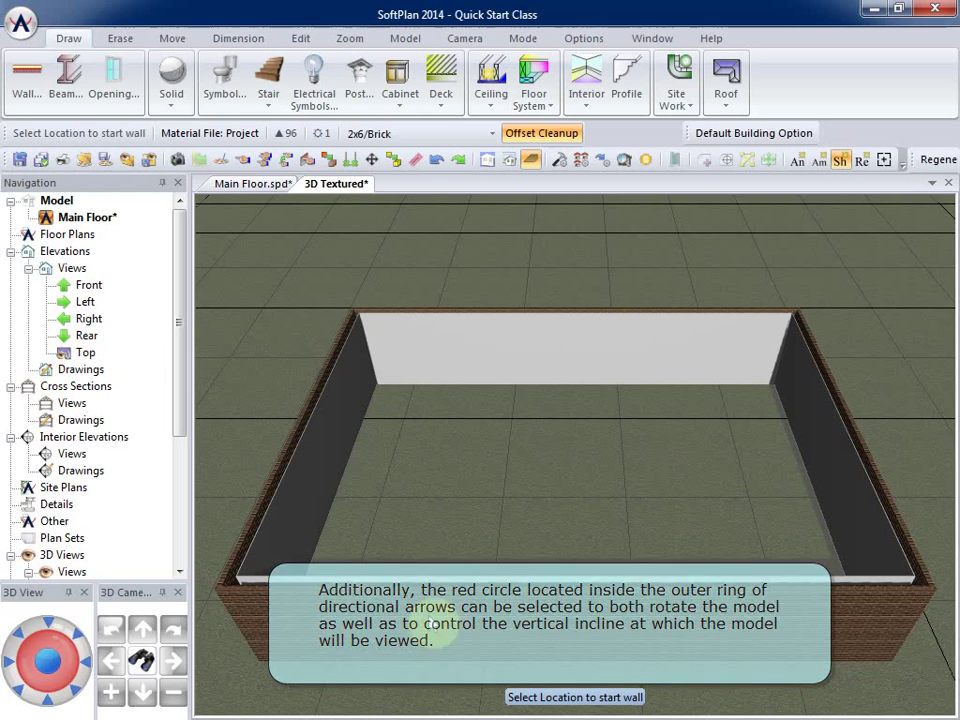
Try flatter and near-overhead camera heights, finishing on an angled view across one corner.
click(50, 697)
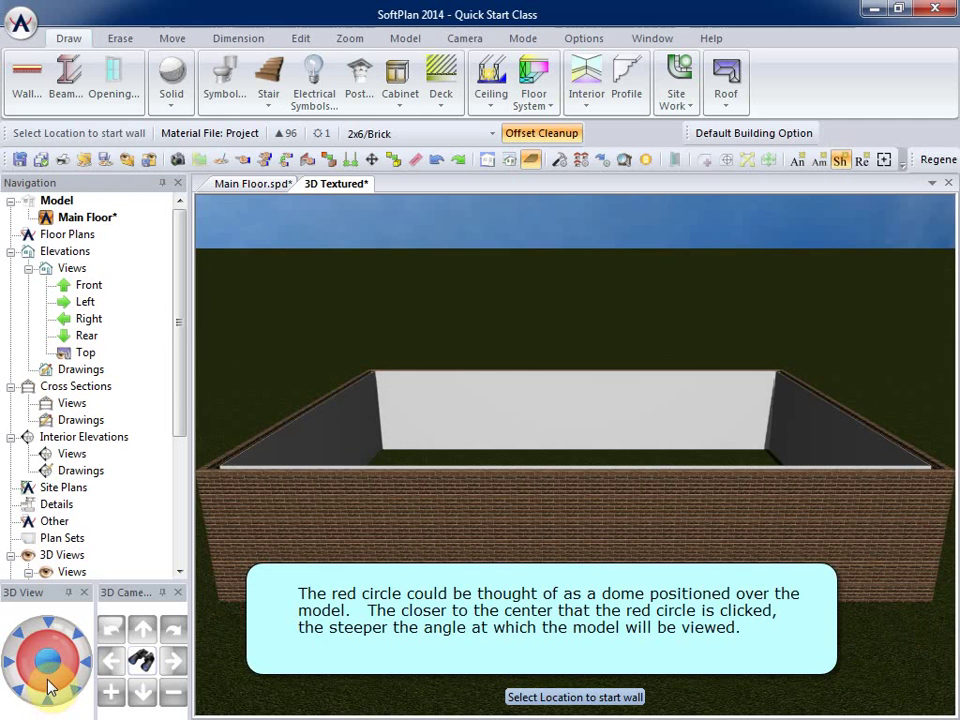
click(49, 685)
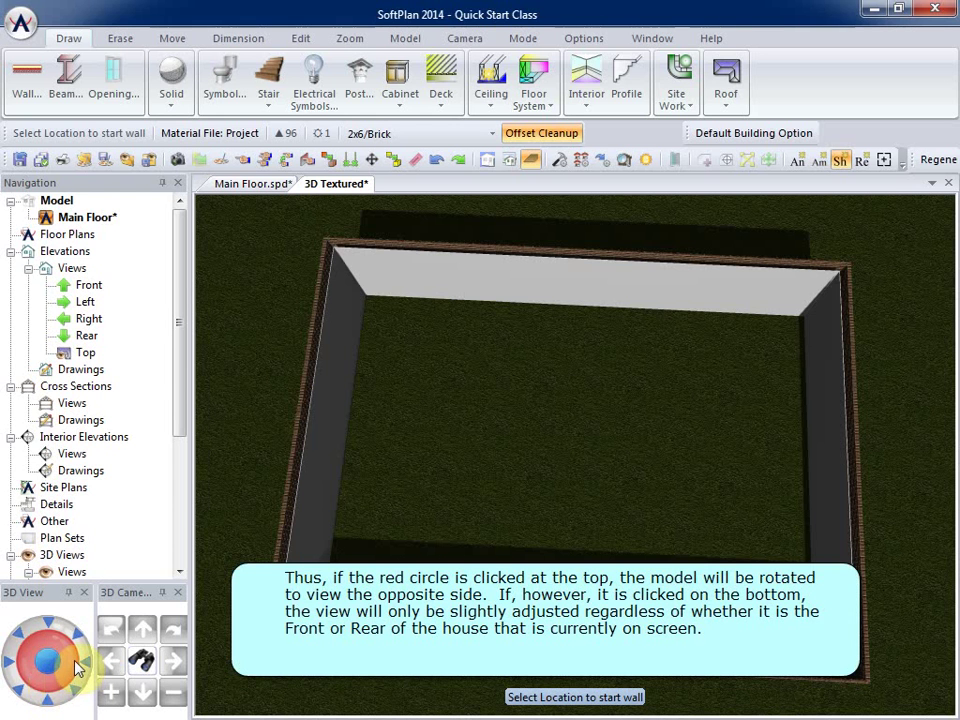
click(78, 668)
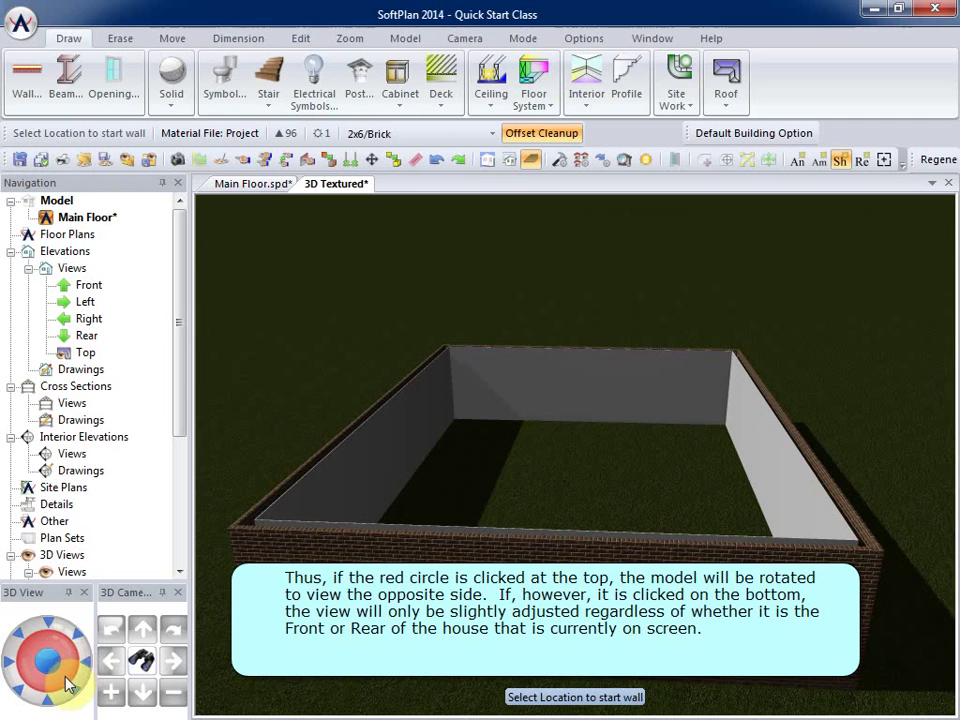
click(64, 688)
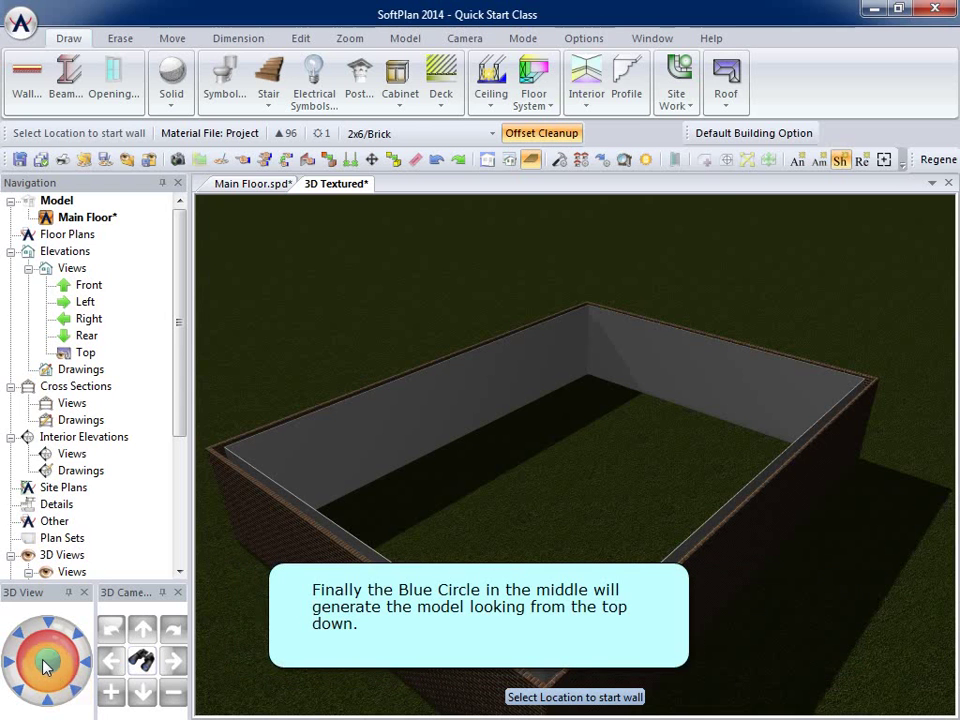
Look straight down on the walls, then rotate the view to face the model's front.
click(46, 664)
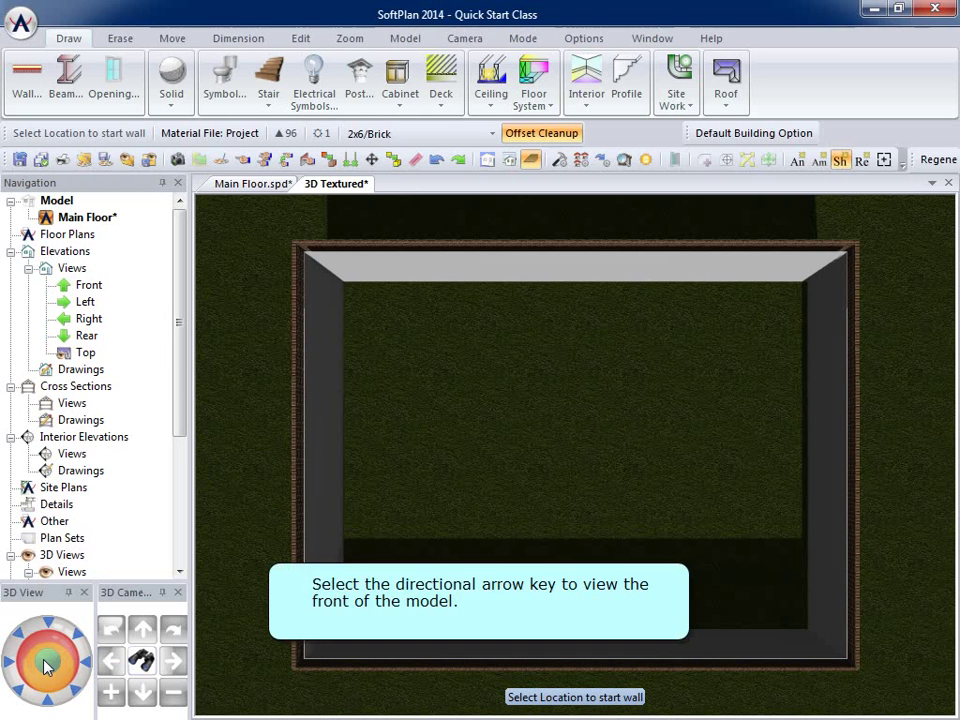
click(88, 689)
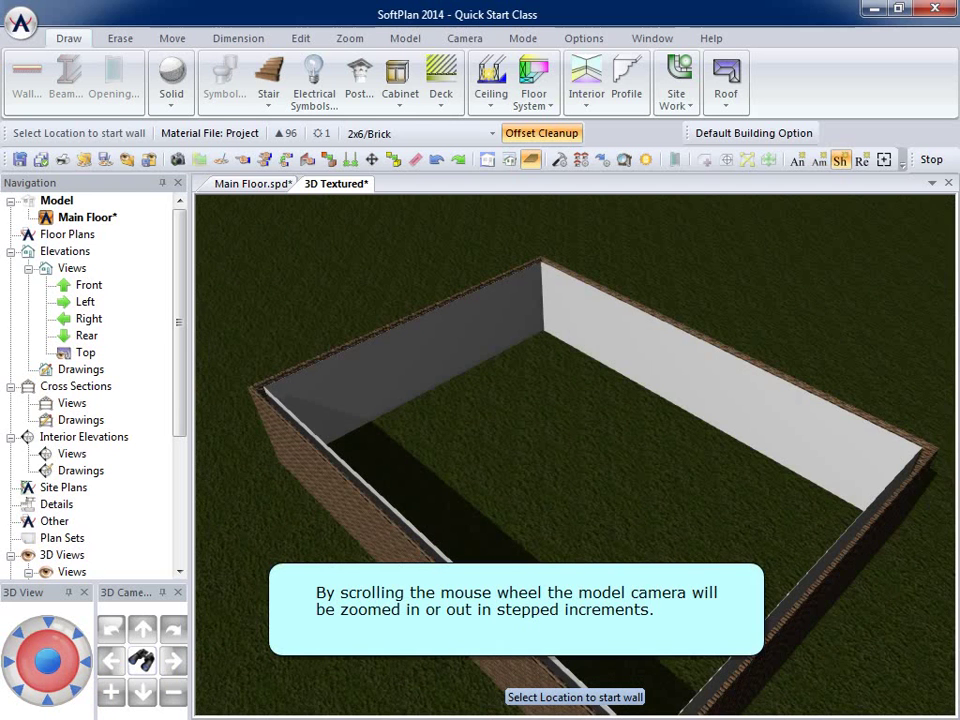
Zoom out with the wheel, then step in and out with the 3D Camera plus/minus buttons.
scroll(575, 450, down, 1)
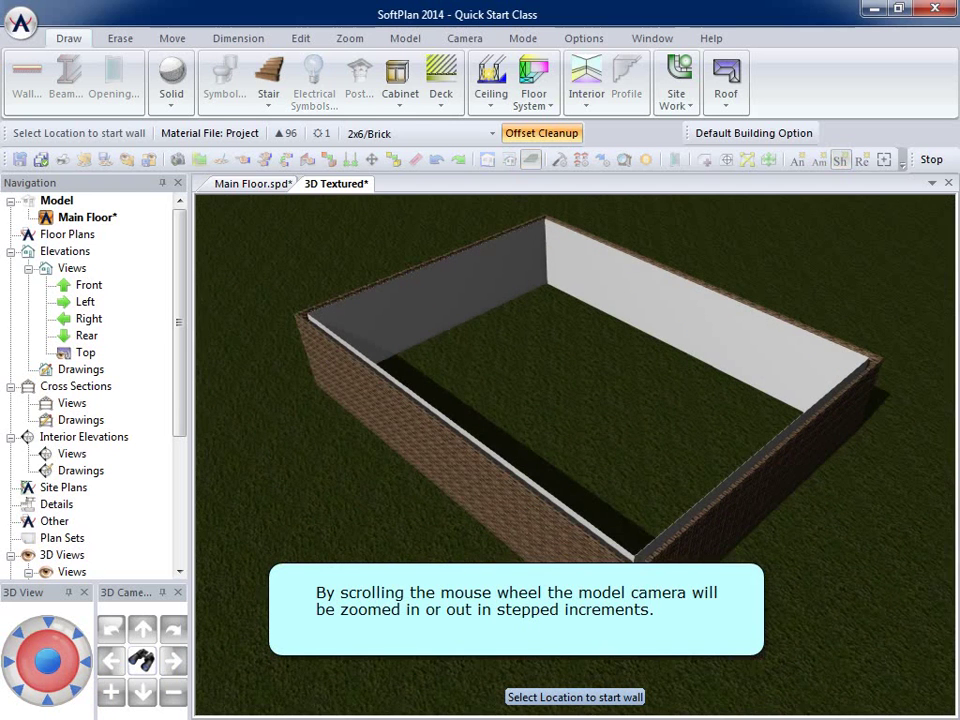
scroll(575, 450, down, 3)
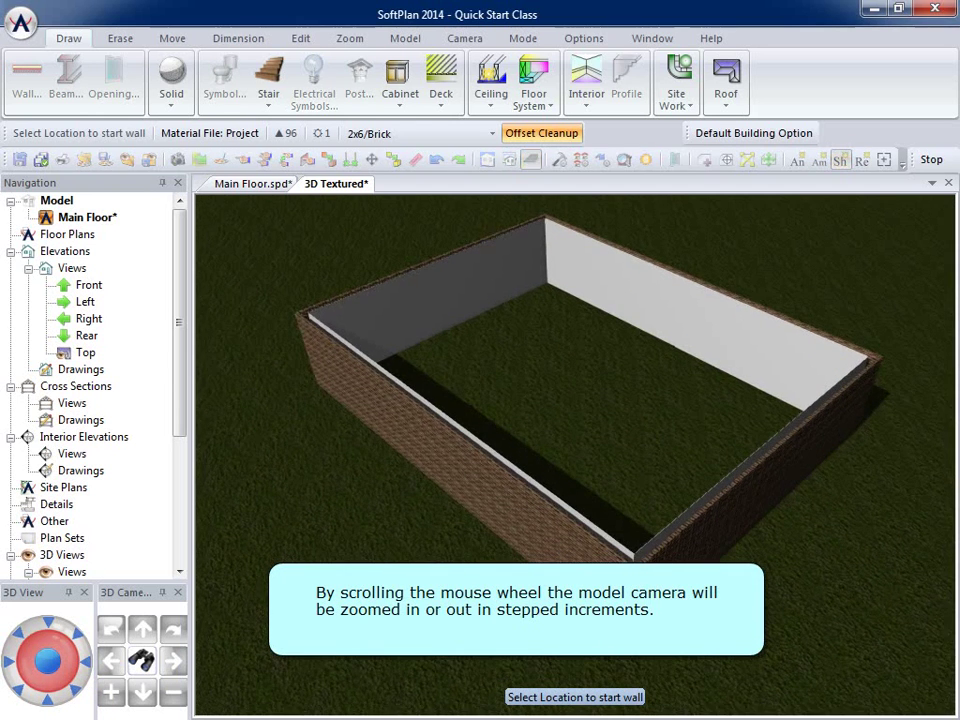
scroll(380, 603, down, 2)
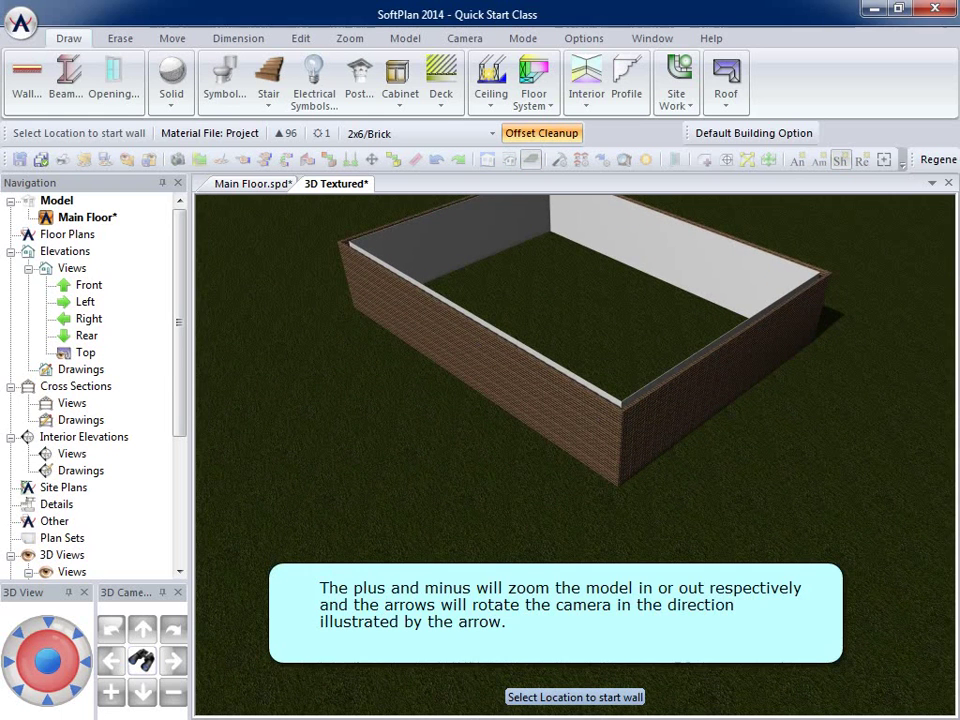
click(176, 693)
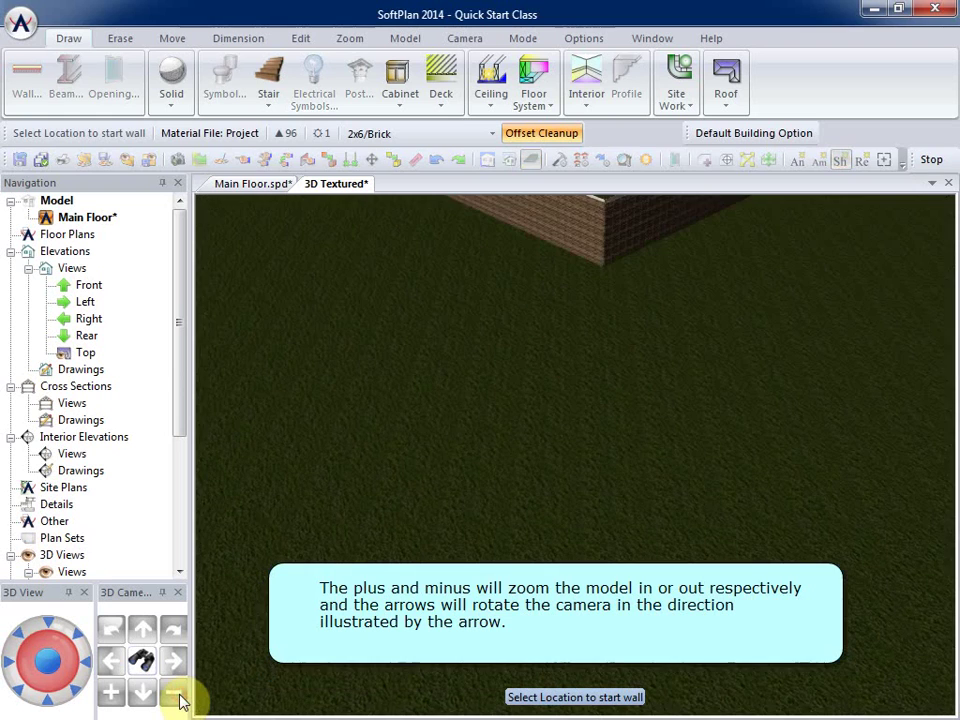
click(111, 694)
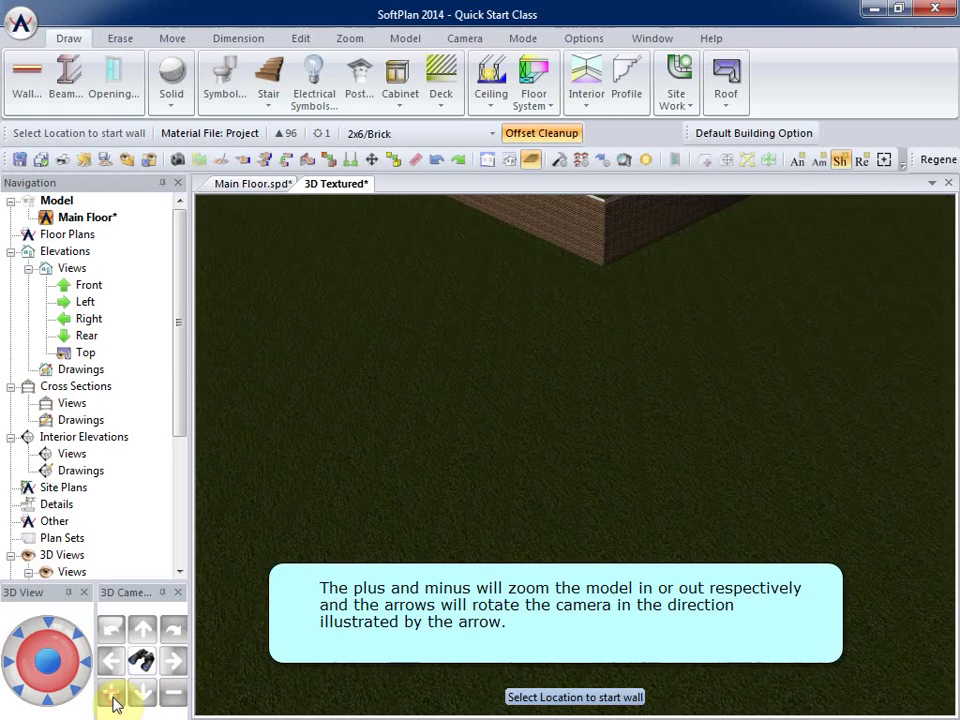
click(113, 696)
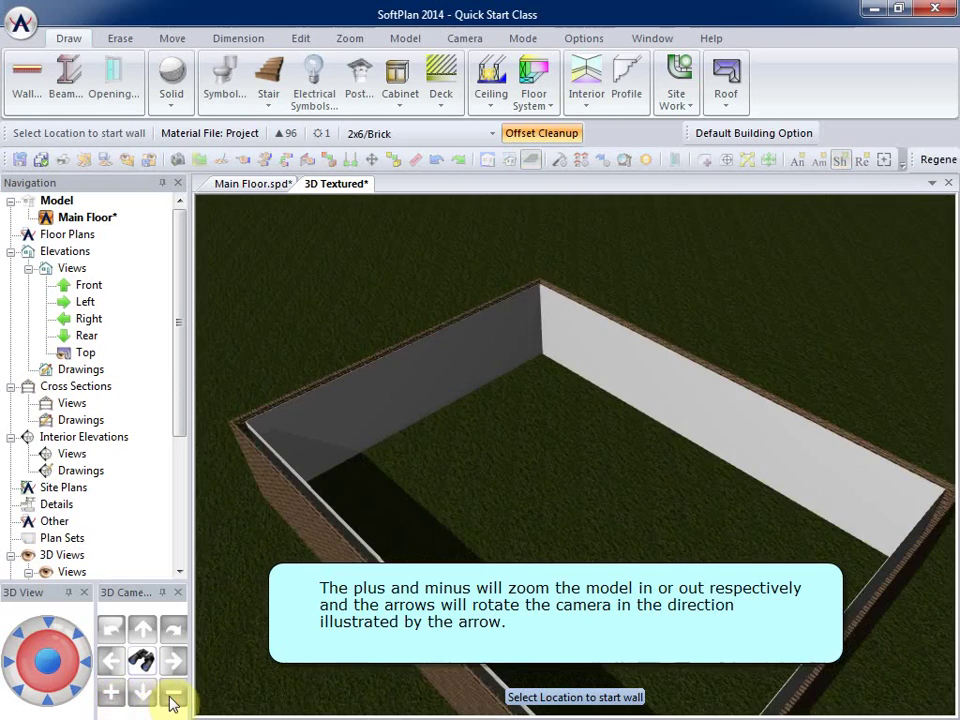
click(172, 696)
click(113, 662)
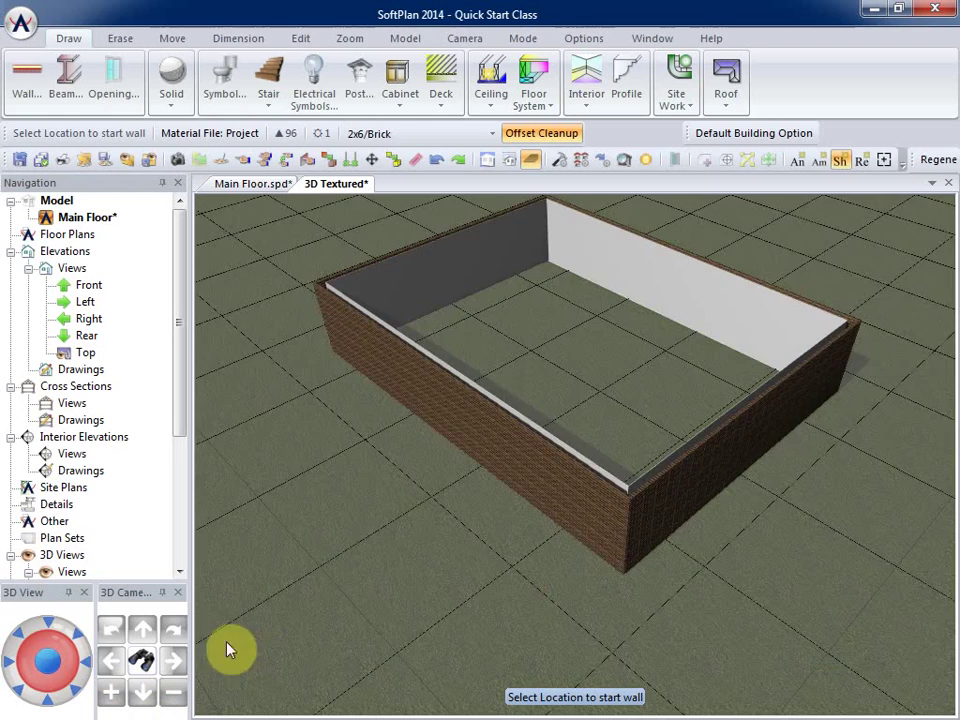
Pan the walls sideways and back, rotate the camera both ways, then orbit to look down inside.
click(113, 662)
click(113, 662)
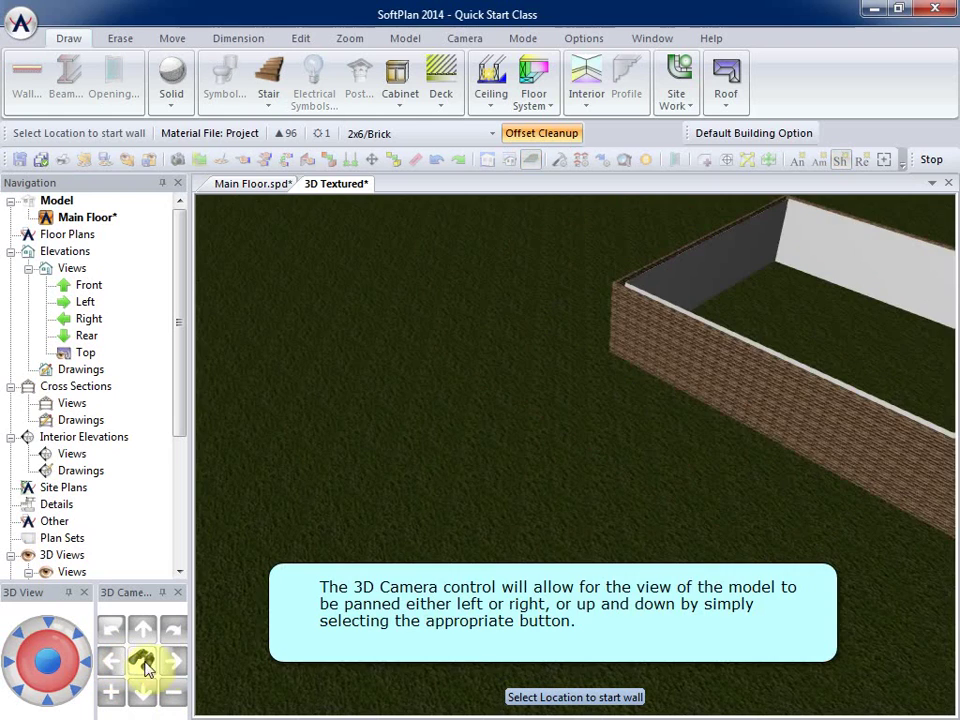
click(175, 666)
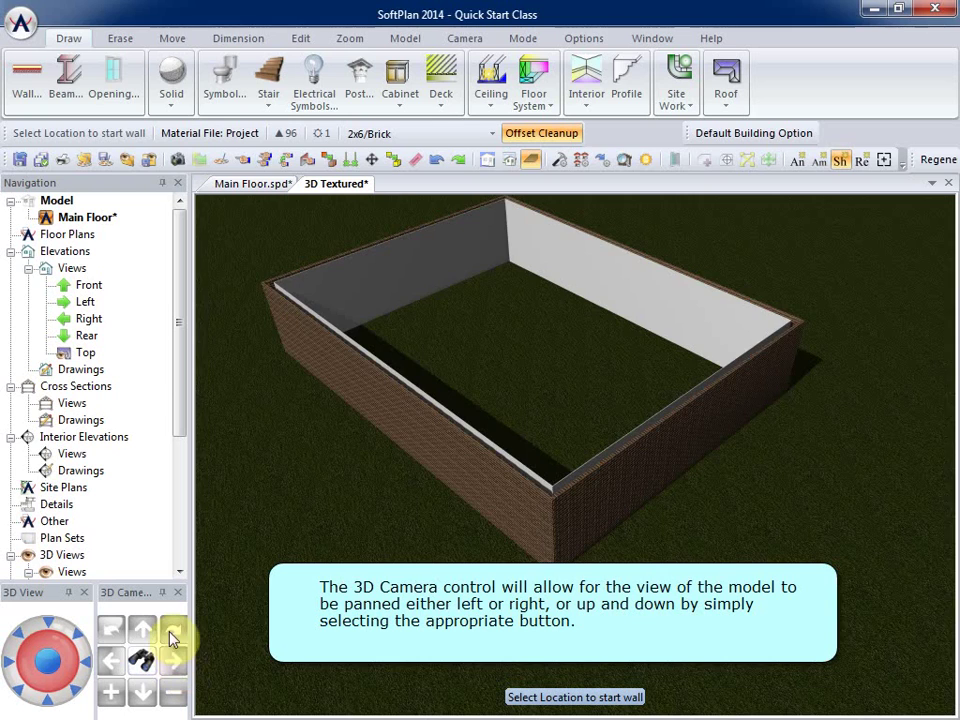
click(174, 632)
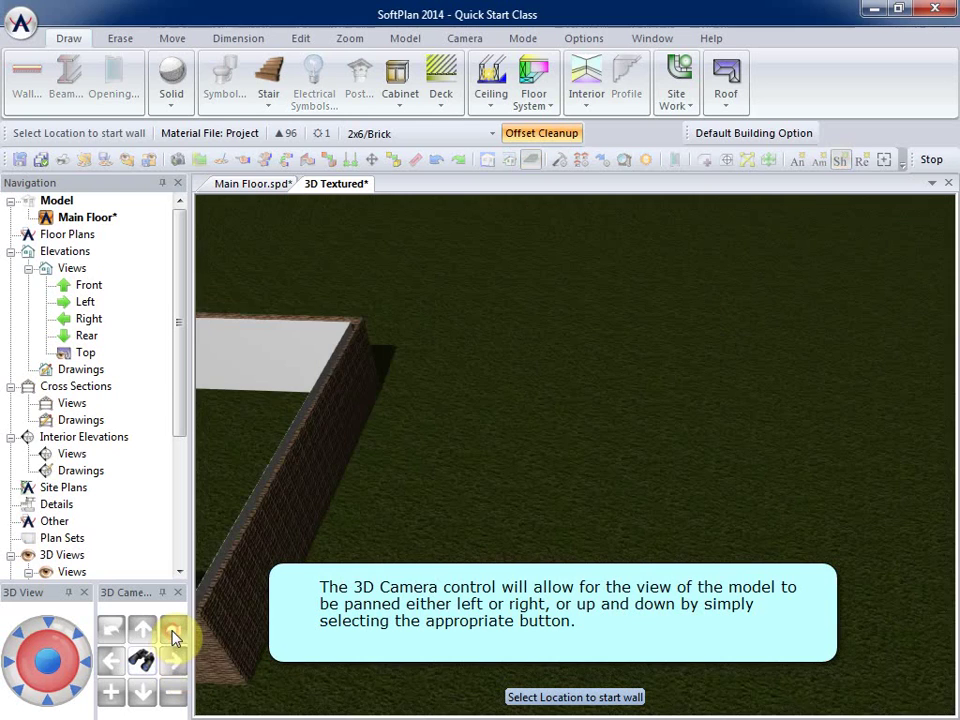
click(110, 632)
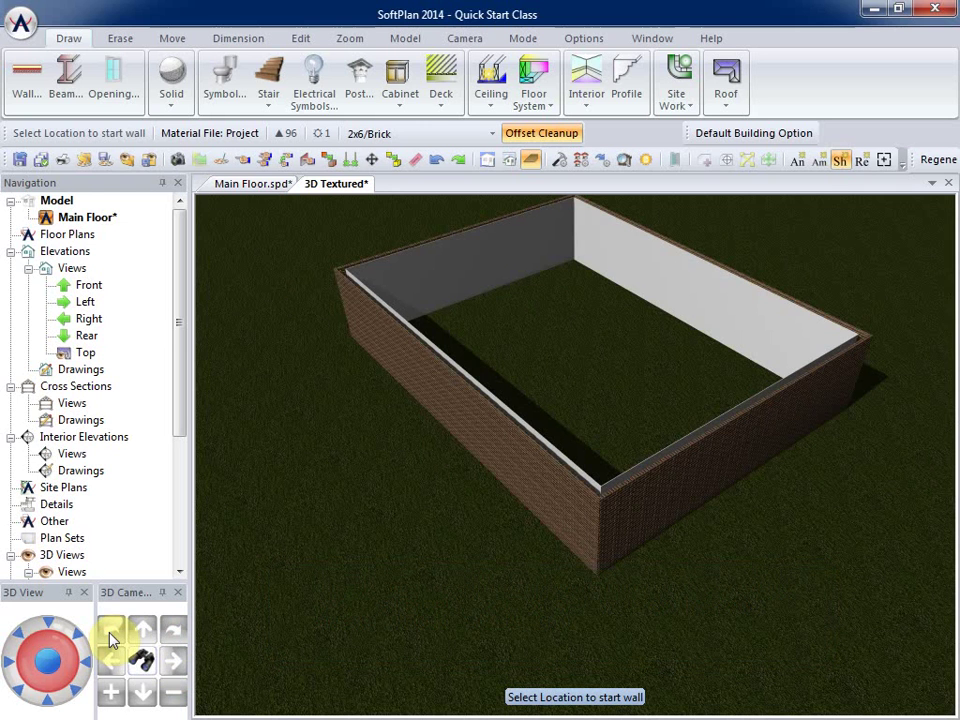
click(77, 697)
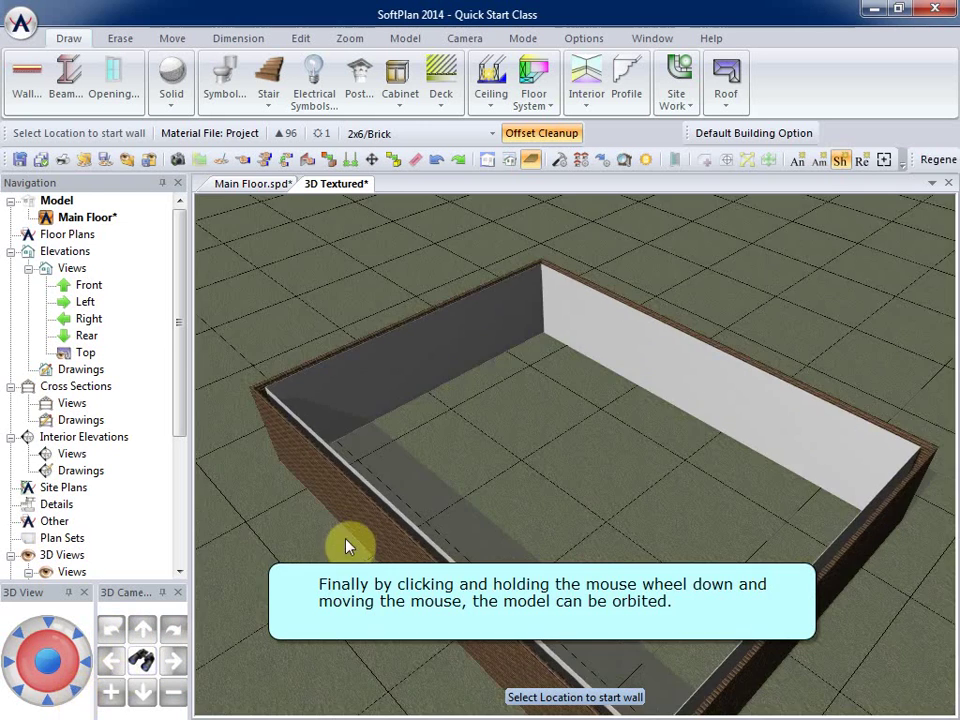